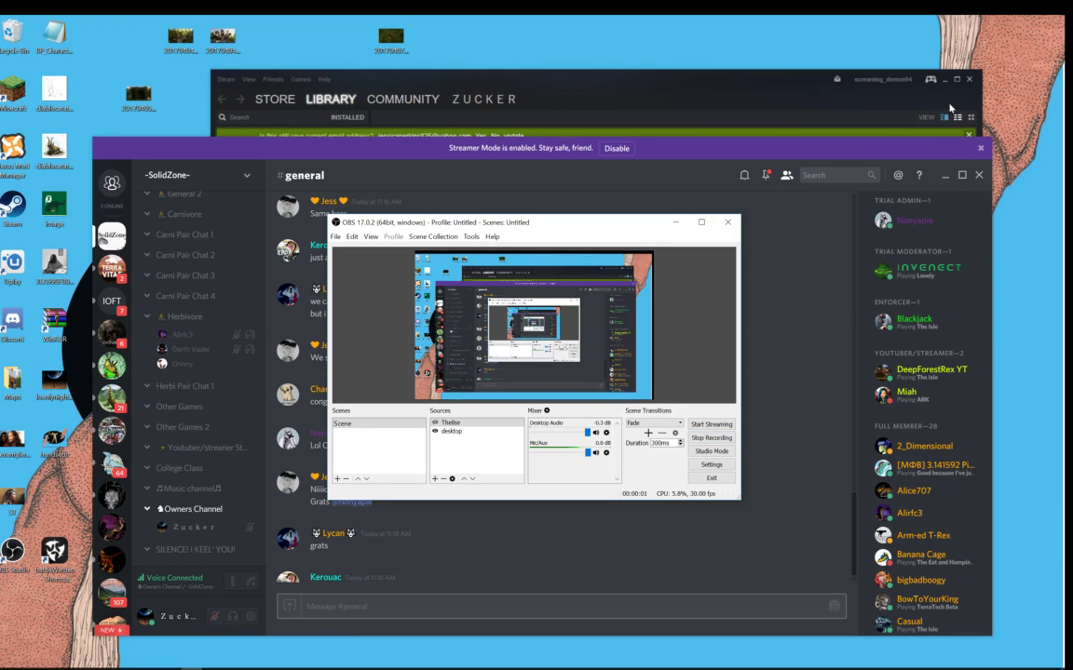
# Step: Minimize Discord and the battleWarden RCon window, and move OBS aside to reveal Steam's The Isle page
pyautogui.click(880, 144)
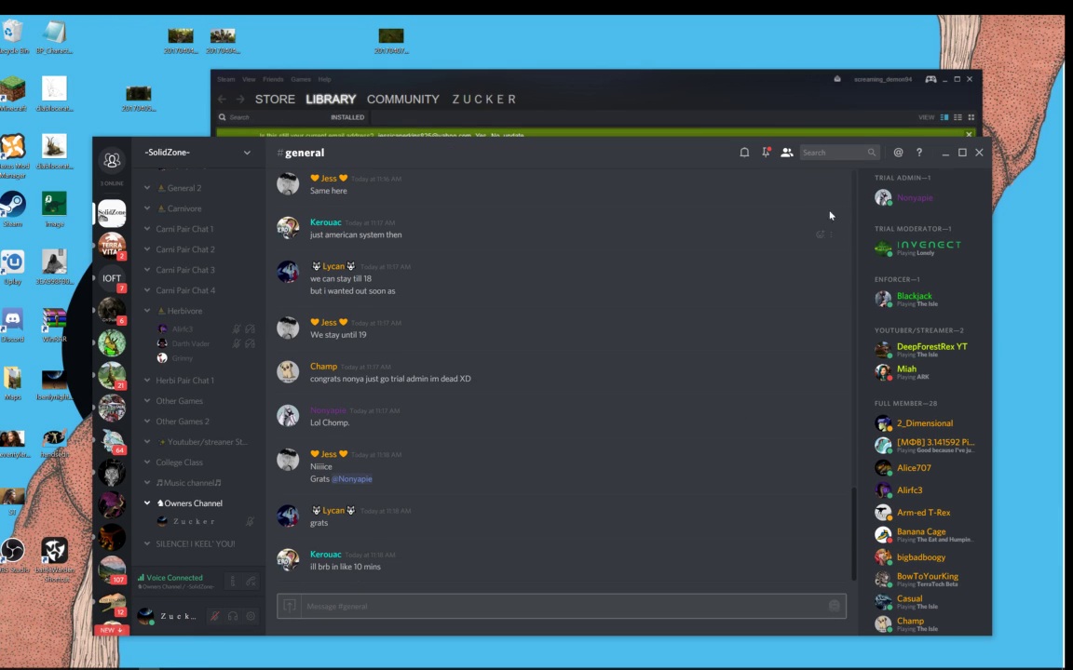
pyautogui.hotkey('alt', 'Tab')
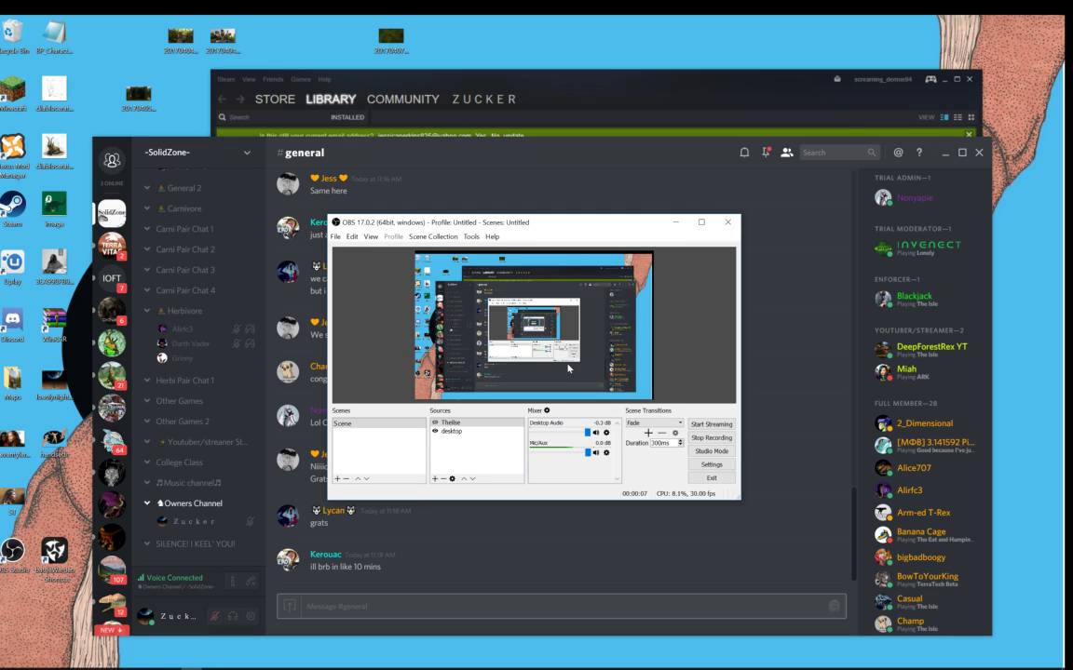
pyautogui.click(943, 153)
pyautogui.moveTo(563, 232)
pyautogui.mouseDown()
pyautogui.moveTo(593, 351)
pyautogui.moveTo(592, 331)
pyautogui.mouseUp()
pyautogui.click(601, 204)
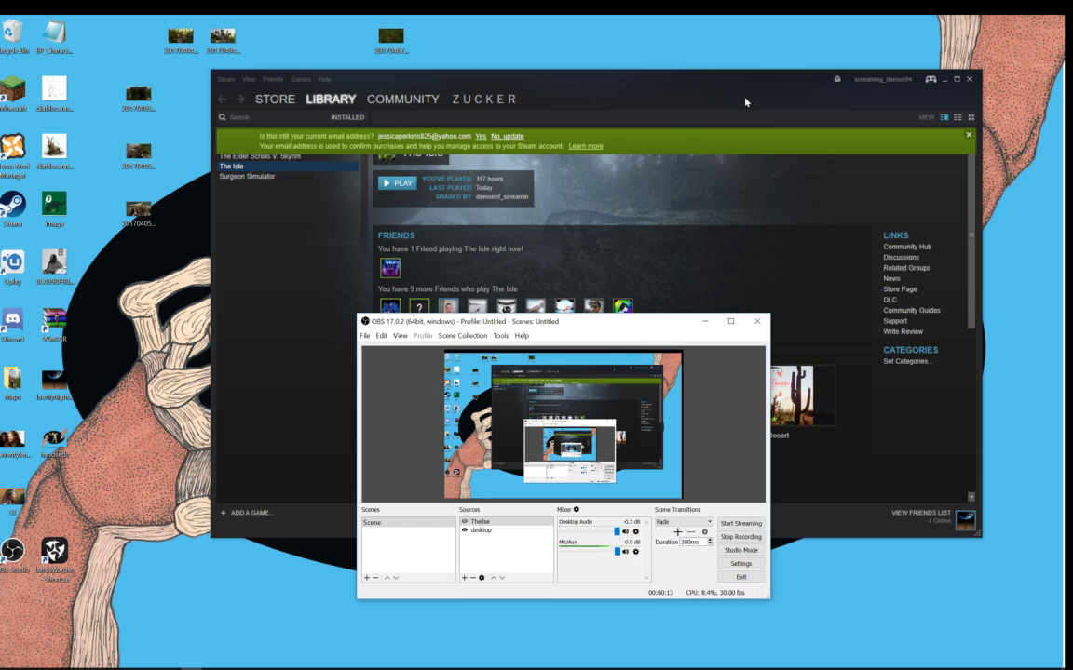
# Step: Bring Steam forward, dismiss the email confirmation banner, and choose Steam > Change User
pyautogui.moveTo(718, 88)
pyautogui.mouseDown()
pyautogui.moveTo(719, 224)
pyautogui.moveTo(719, 104)
pyautogui.moveTo(669, 189)
pyautogui.moveTo(708, 108)
pyautogui.moveTo(704, 130)
pyautogui.moveTo(714, 81)
pyautogui.moveTo(680, 158)
pyautogui.mouseUp()
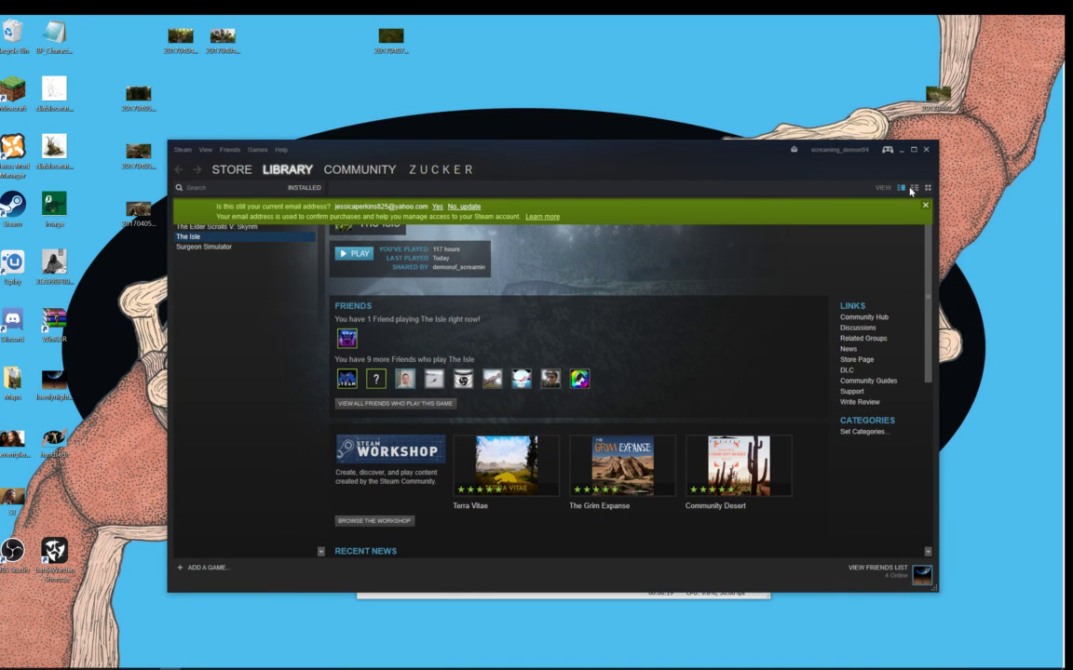
pyautogui.click(927, 206)
pyautogui.moveTo(324, 172)
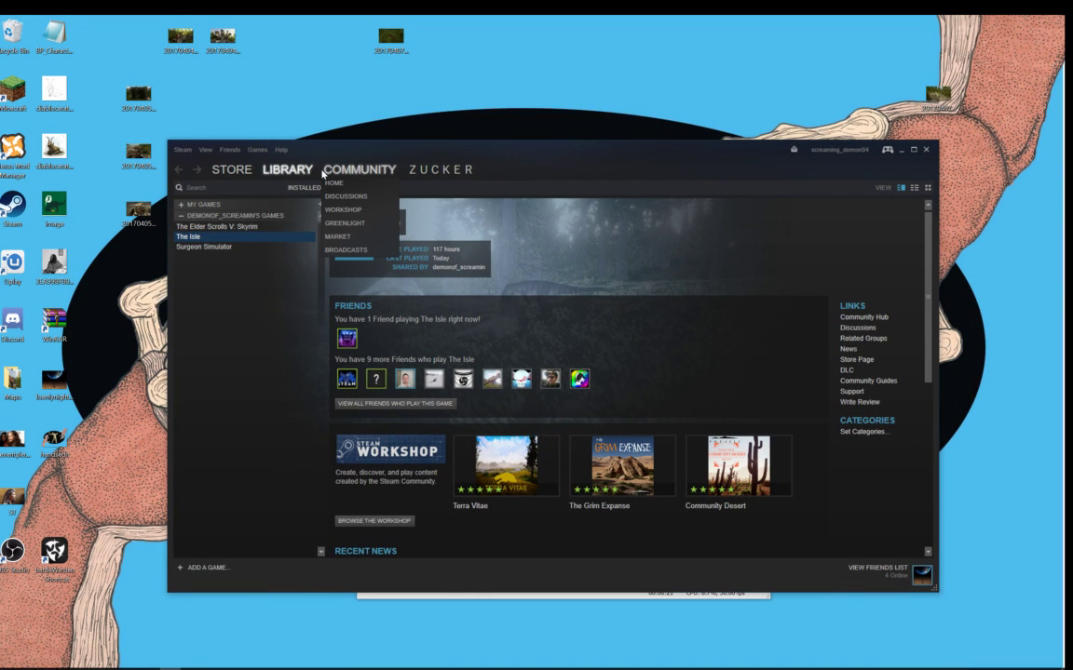
pyautogui.click(179, 151)
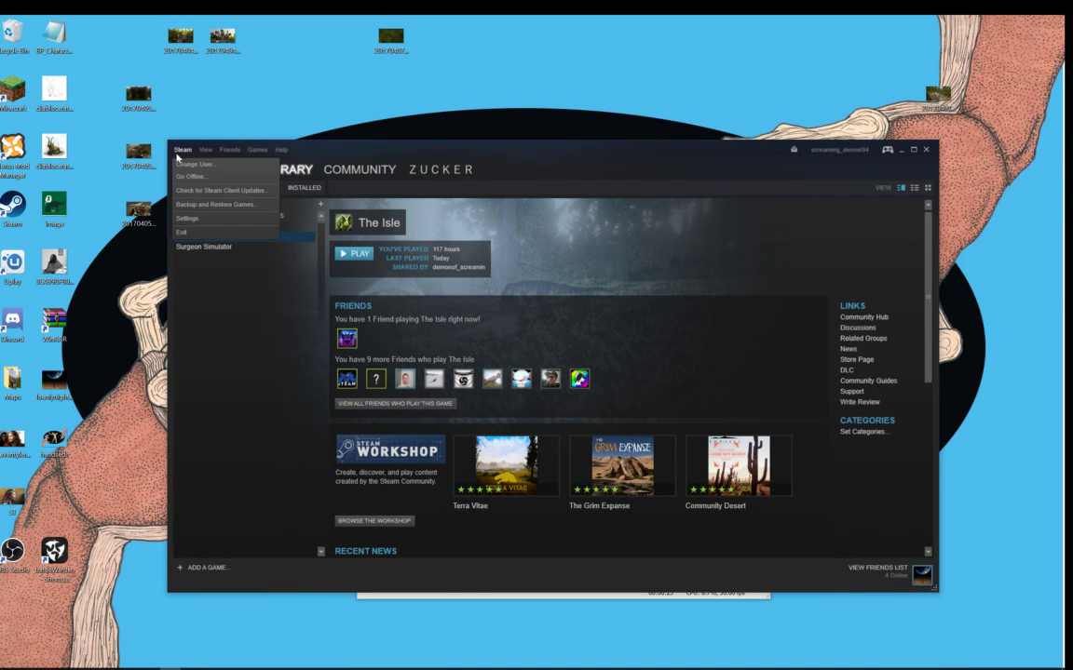
pyautogui.click(421, 189)
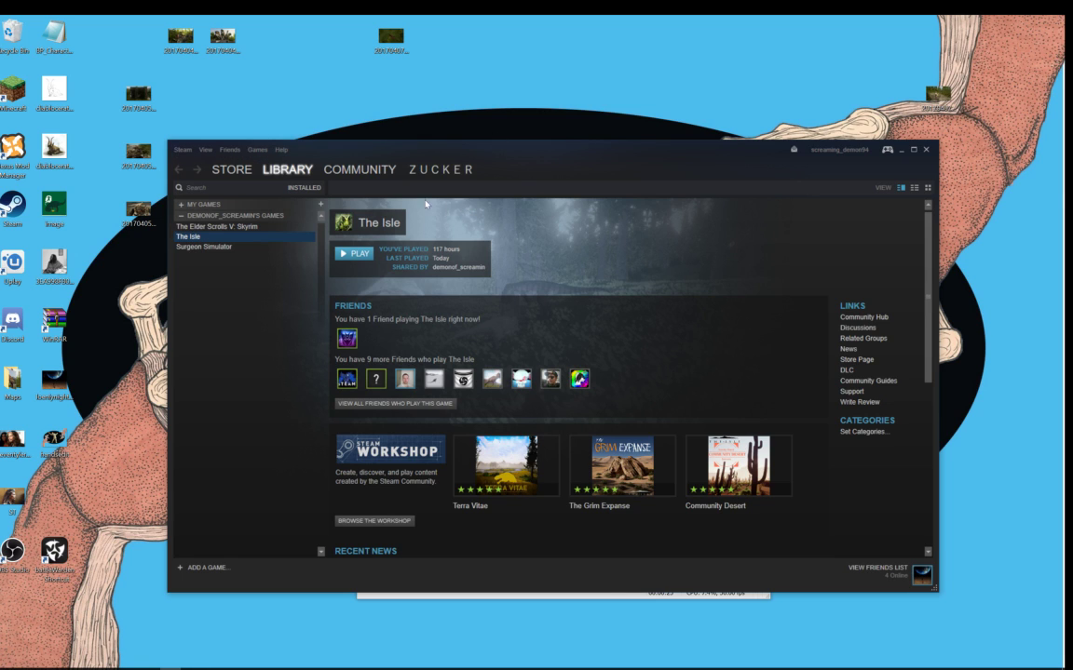
pyautogui.click(183, 150)
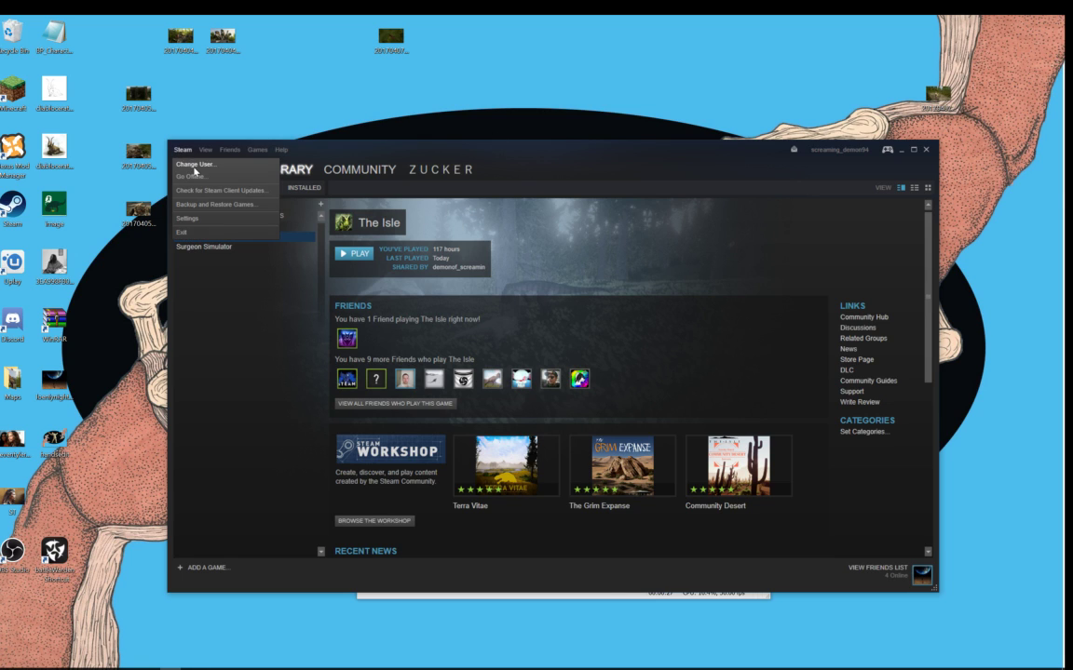
pyautogui.click(191, 158)
# Step: Confirm the logout and sign in with the other account's name and password
pyautogui.click(503, 368)
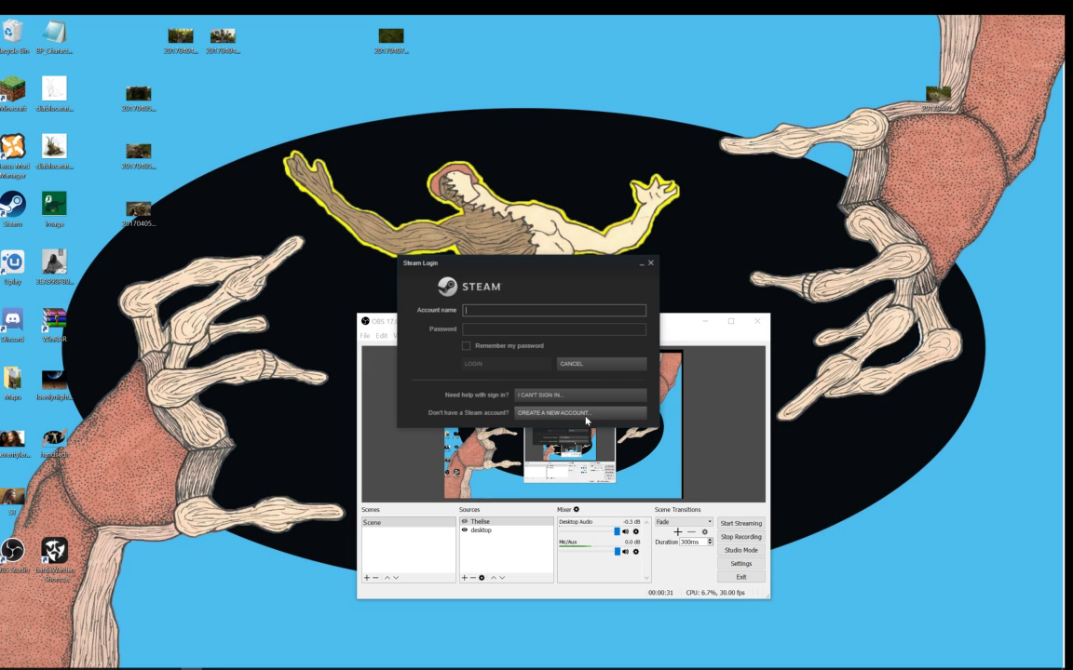
pyautogui.write('DemonOf_')
pyautogui.write('Screamin')
pyautogui.press('Tab')
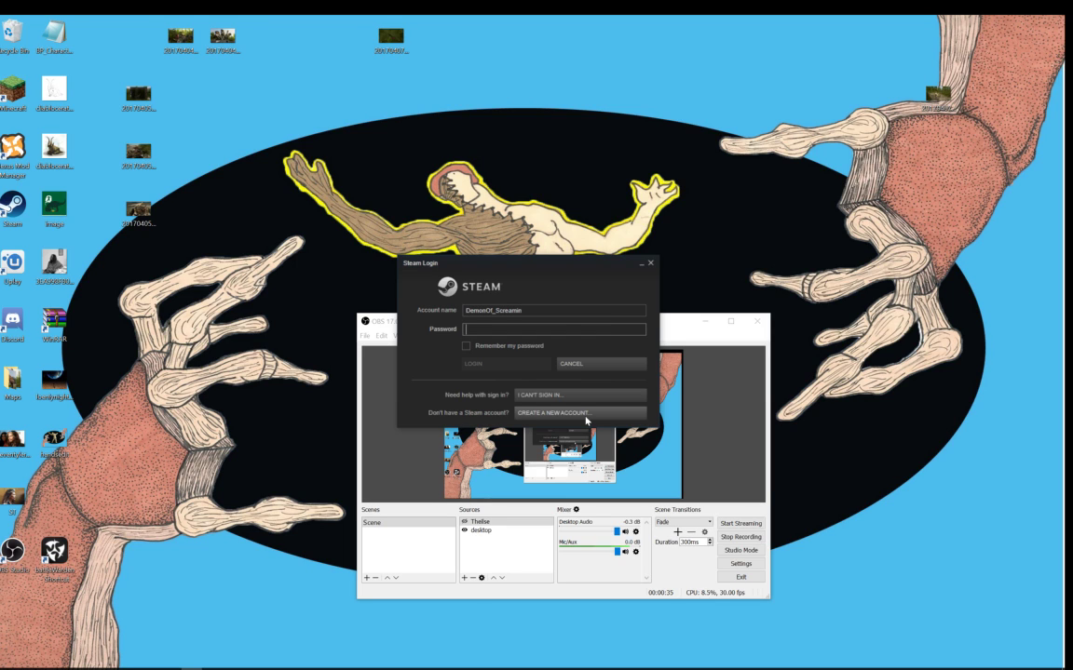
pyautogui.write('**********')
pyautogui.press('Return')
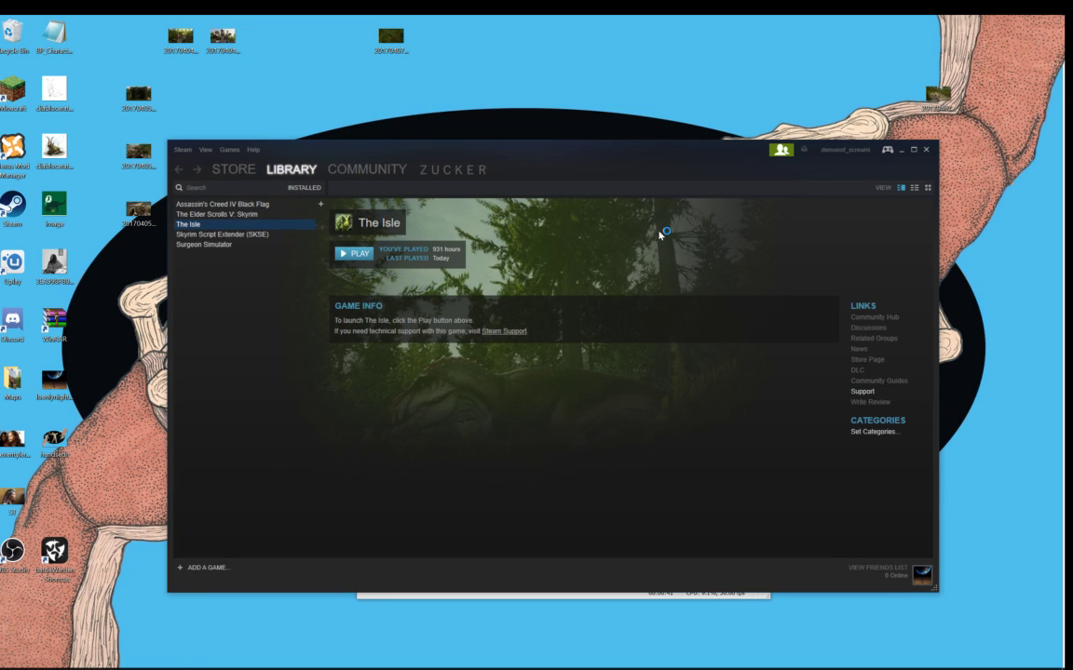
# Step: Exit Family View by entering the Family View PIN
pyautogui.click(782, 155)
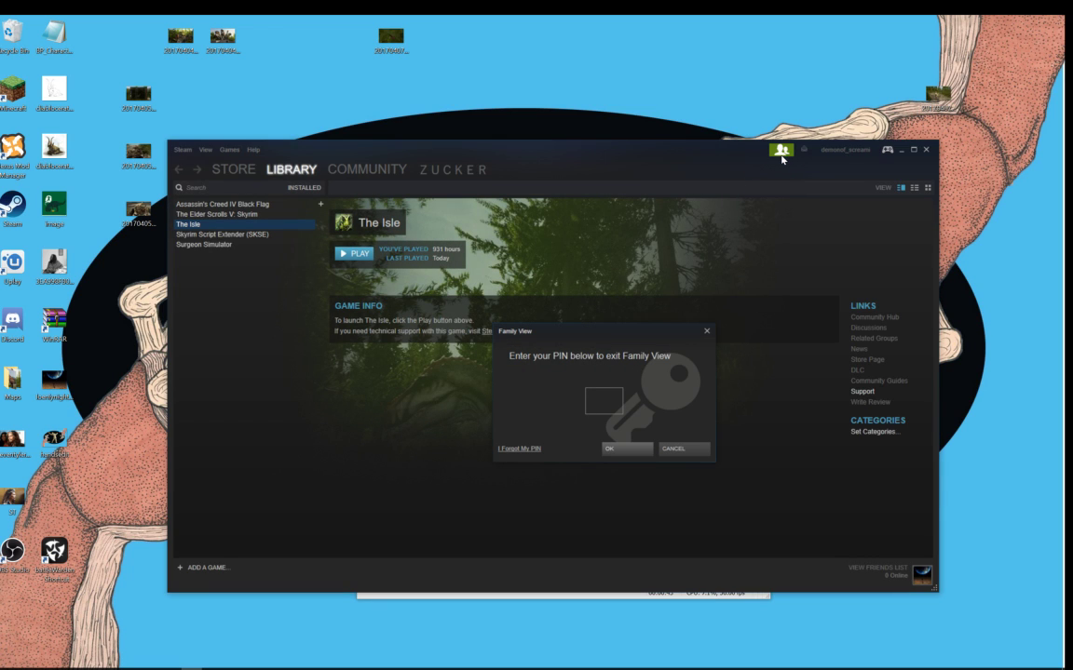
pyautogui.press('Return')
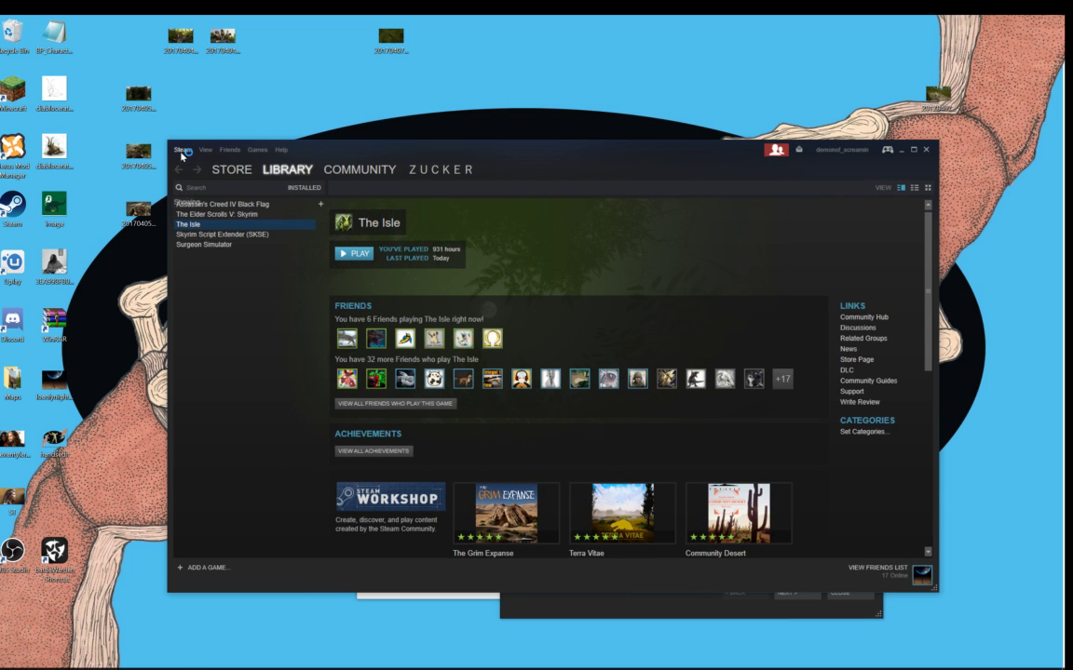
pyautogui.click(182, 151)
pyautogui.click(198, 222)
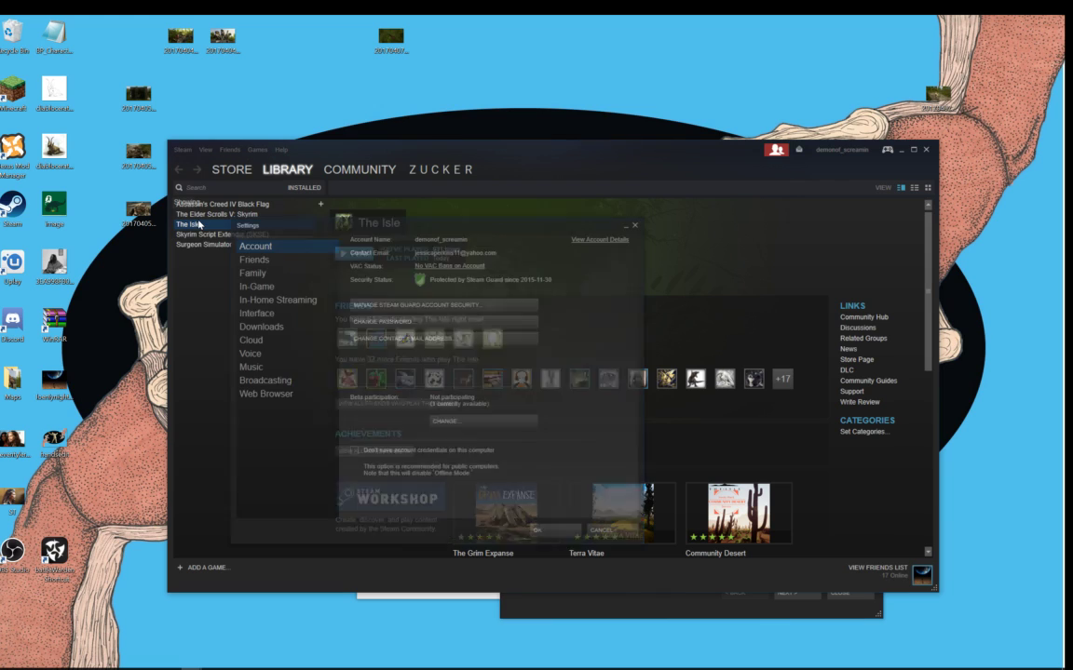
pyautogui.click(266, 272)
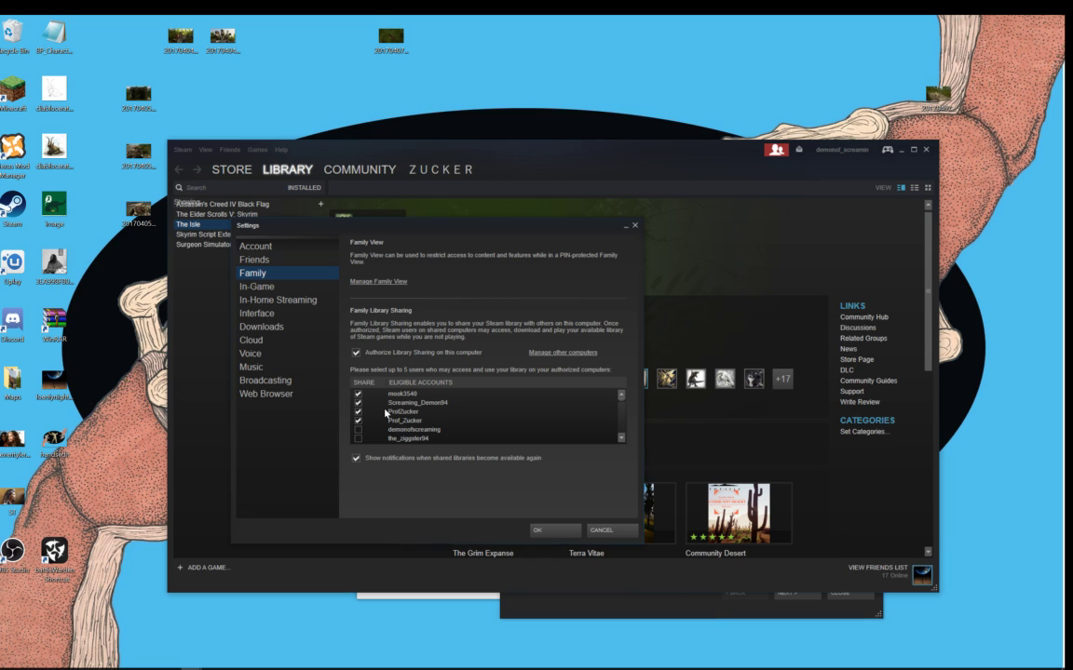
pyautogui.scroll(-1, 385, 413)
pyautogui.scroll(1, 385, 413)
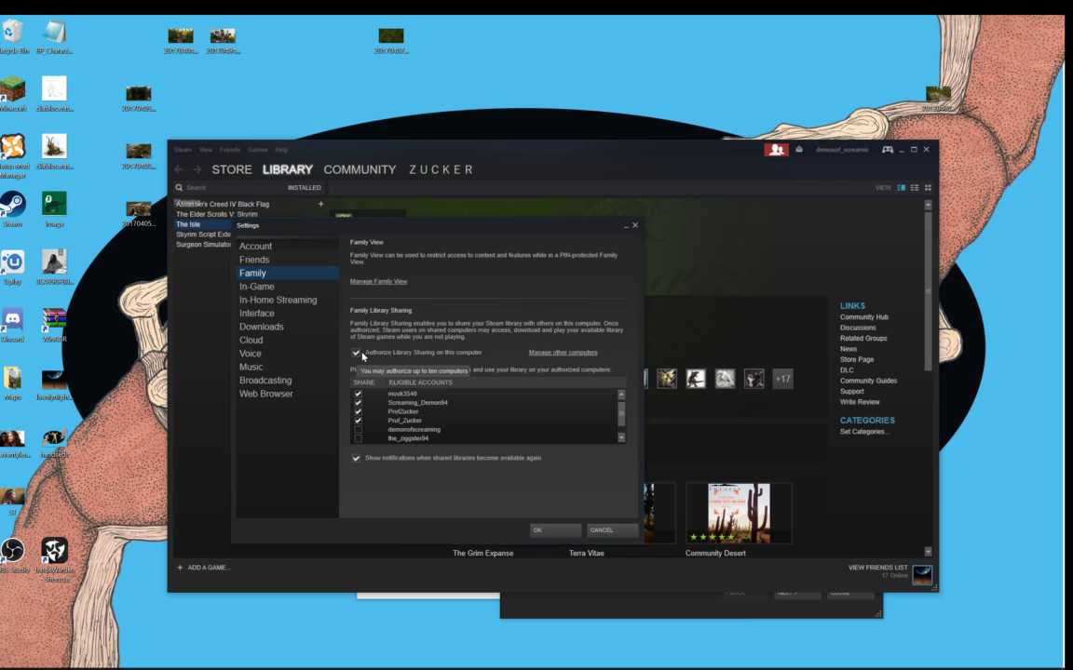
pyautogui.click(551, 530)
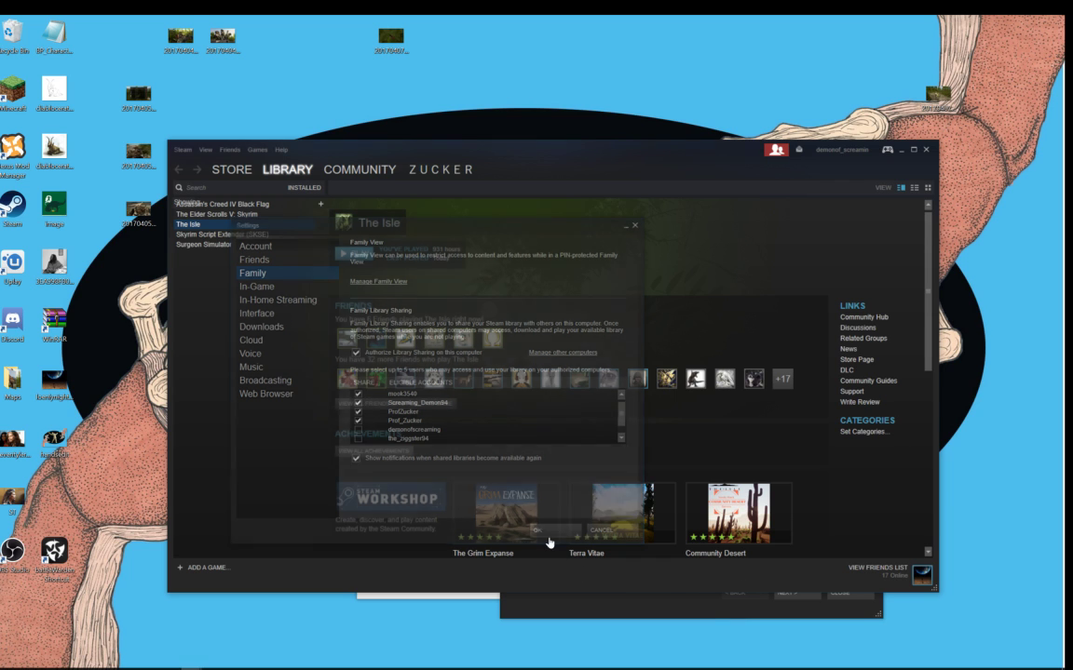
# Step: Log out of Steam through Steam > Change User and confirm LOGOUT
pyautogui.click(182, 149)
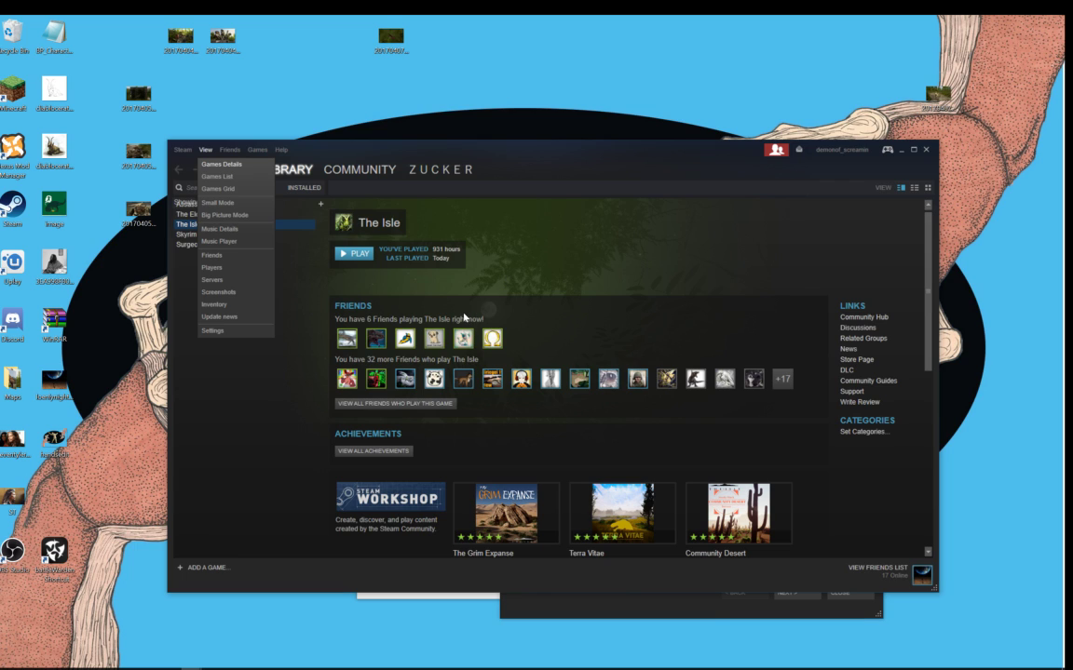
pyautogui.click(728, 444)
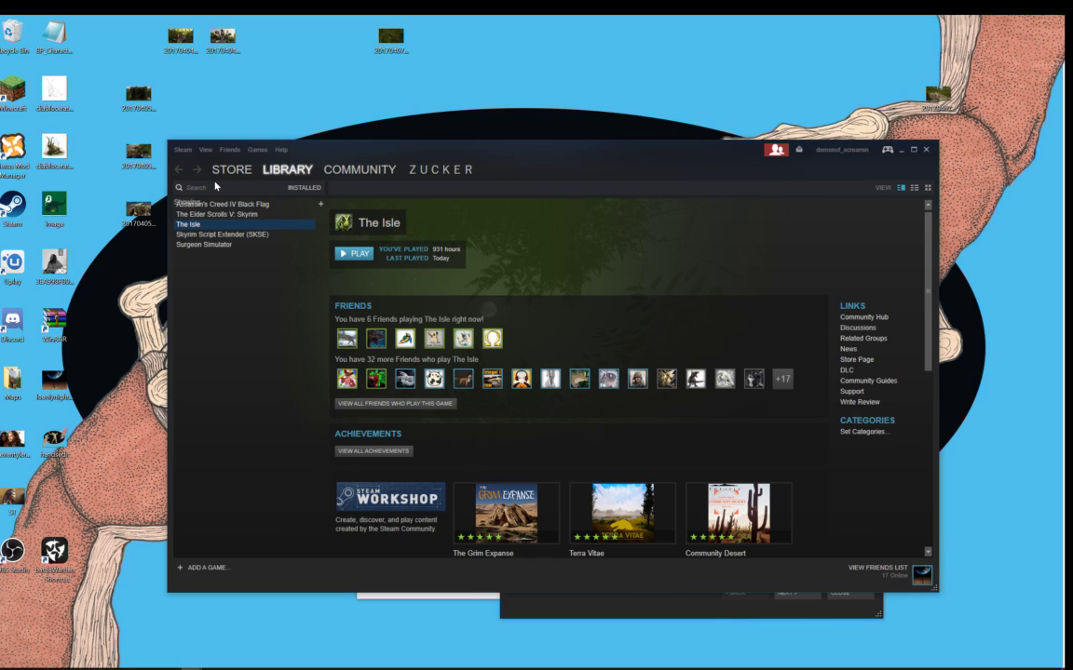
pyautogui.click(183, 150)
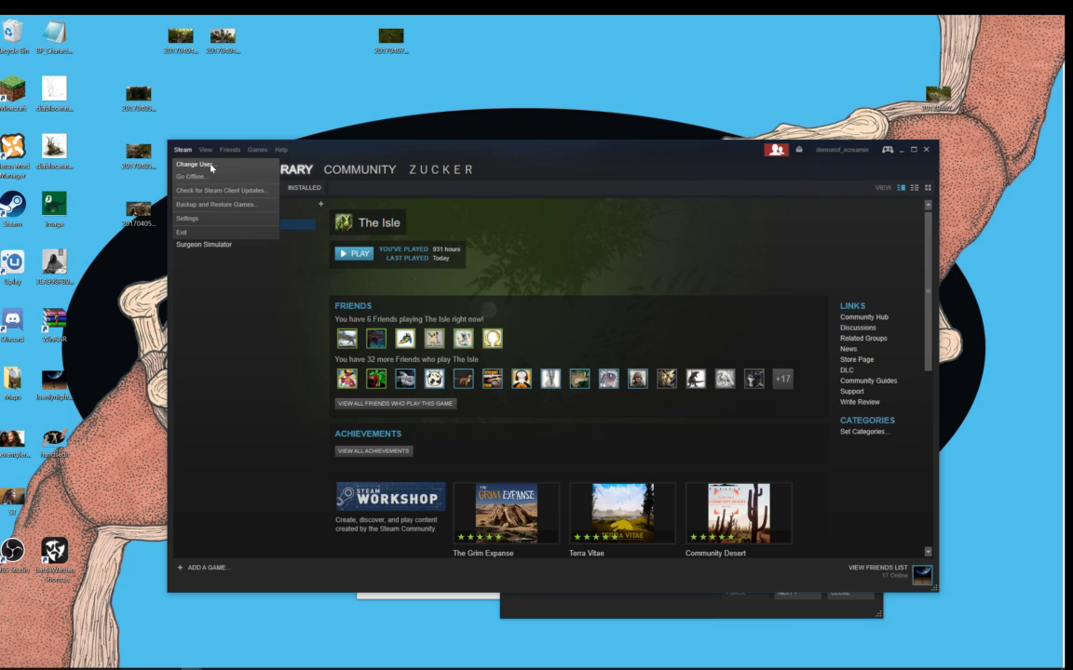
pyautogui.click(211, 167)
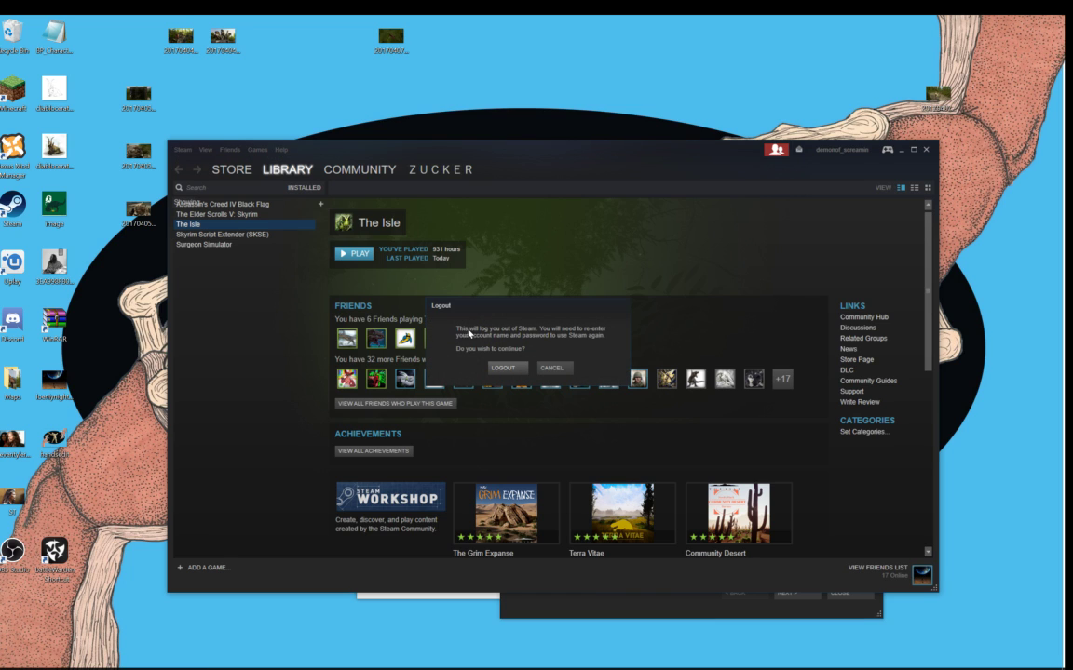
pyautogui.click(508, 373)
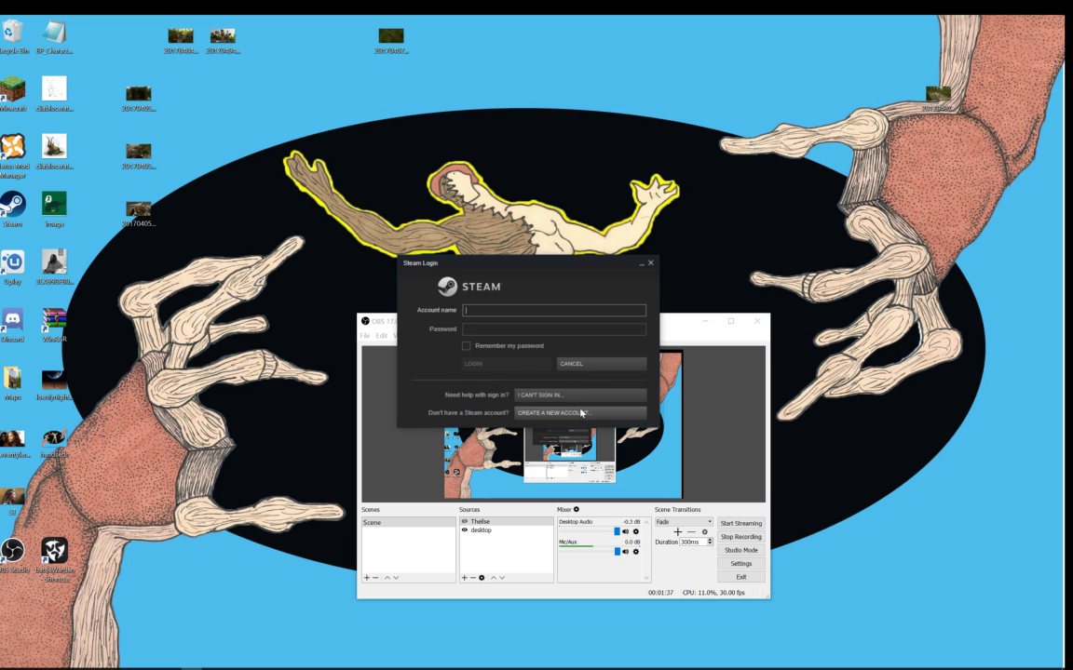
# Step: Start creating a new Steam account, accepting the subscriber agreement and privacy policy
pyautogui.click(561, 412)
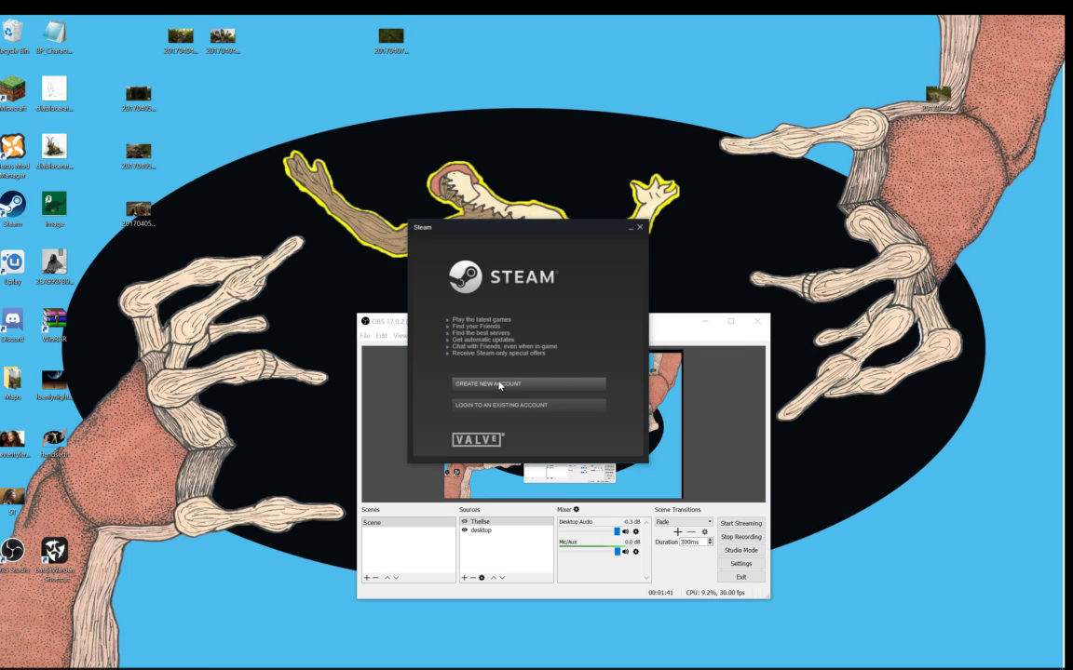
pyautogui.click(499, 385)
pyautogui.click(550, 448)
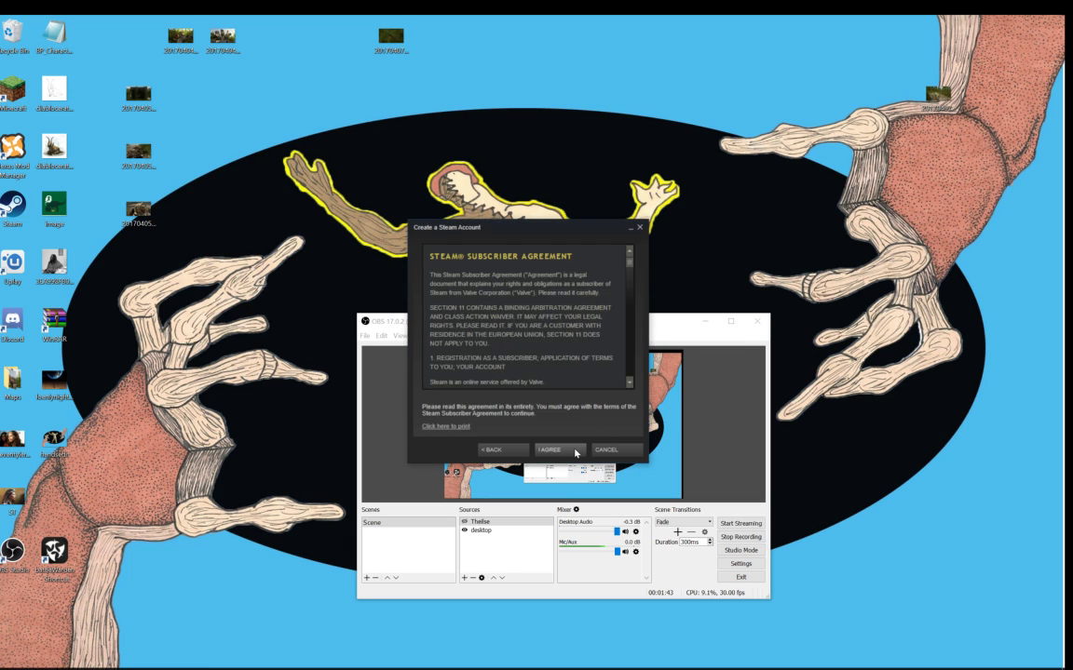
pyautogui.click(563, 451)
pyautogui.click(554, 449)
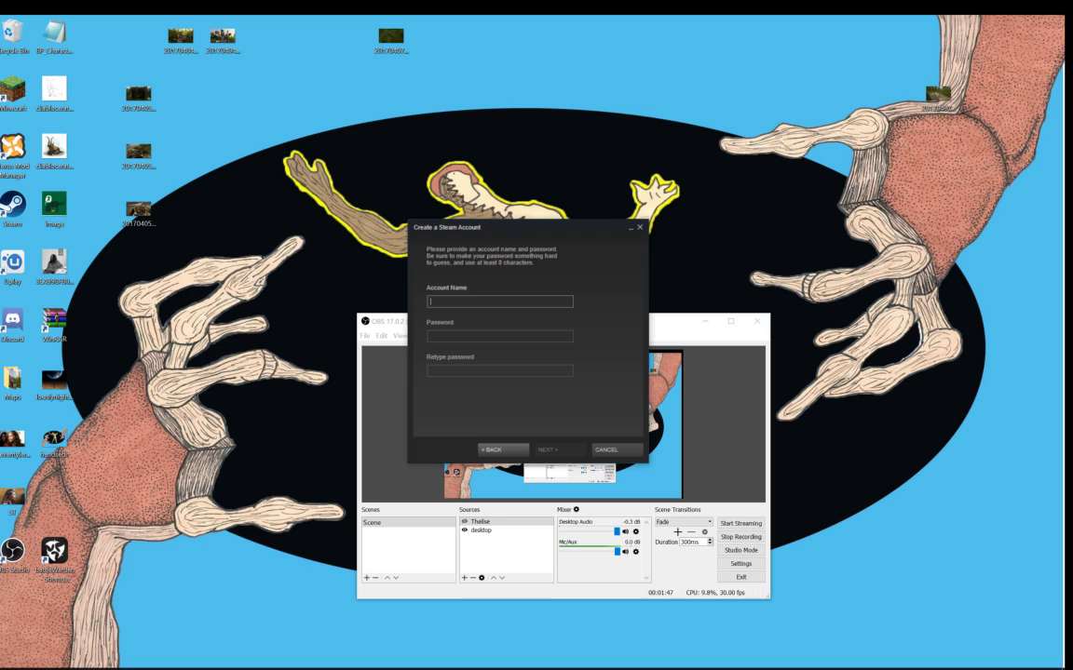
# Step: Tab through the account name and password fields, then close the sign-up dialog
pyautogui.press('Tab')
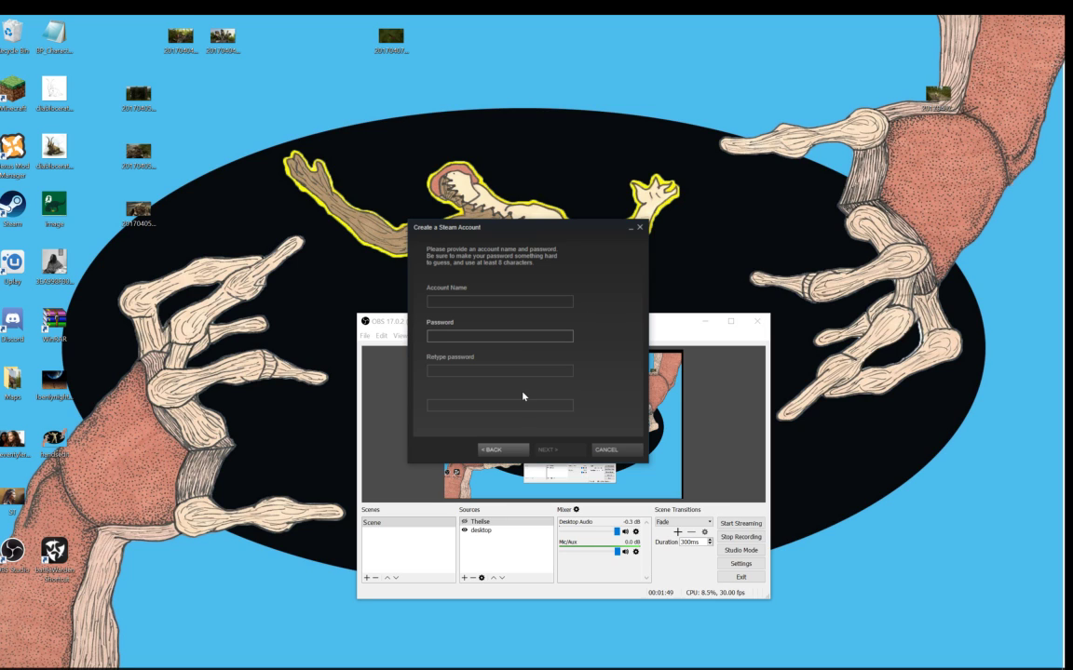
pyautogui.press('Tab')
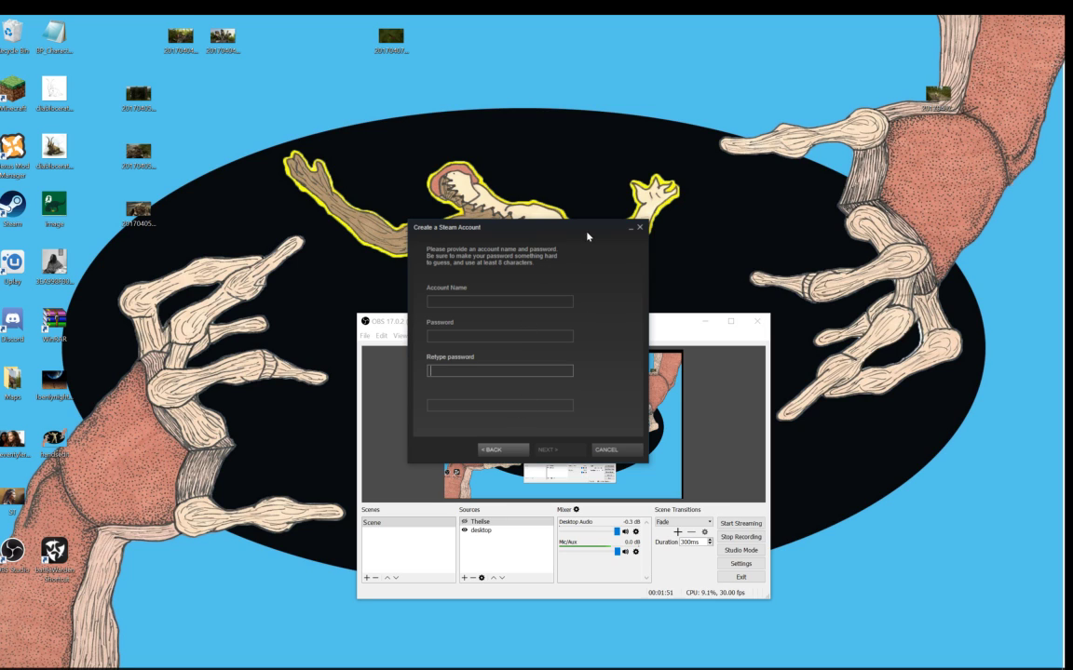
pyautogui.click(639, 229)
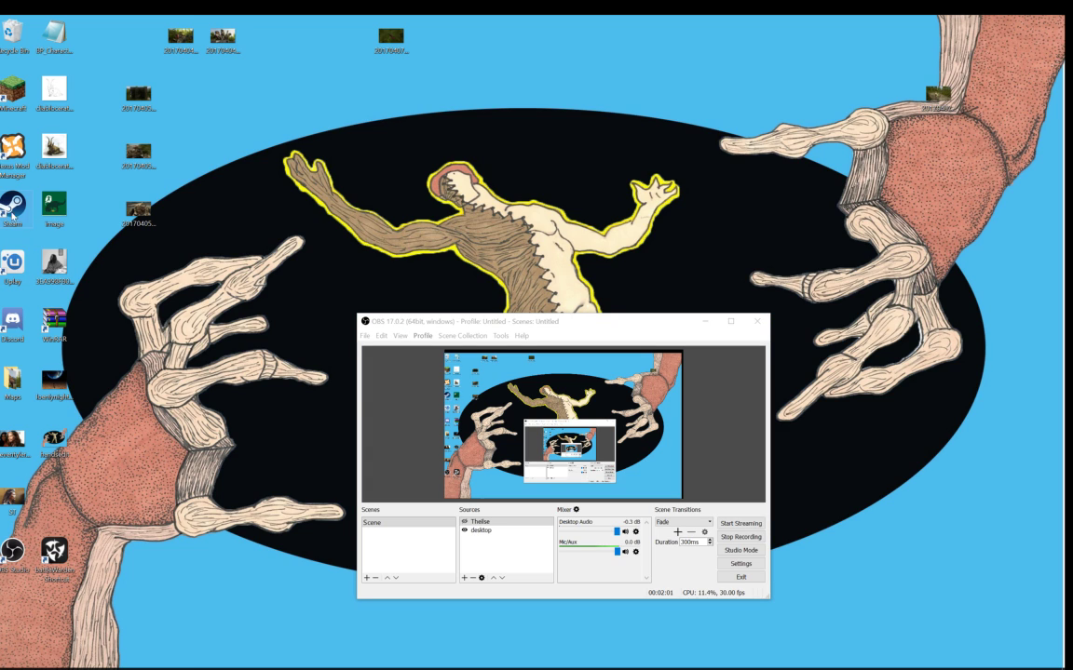
# Step: Relaunch Steam, sign in to the main account, and enter the Family View PIN
pyautogui.click(13, 205)
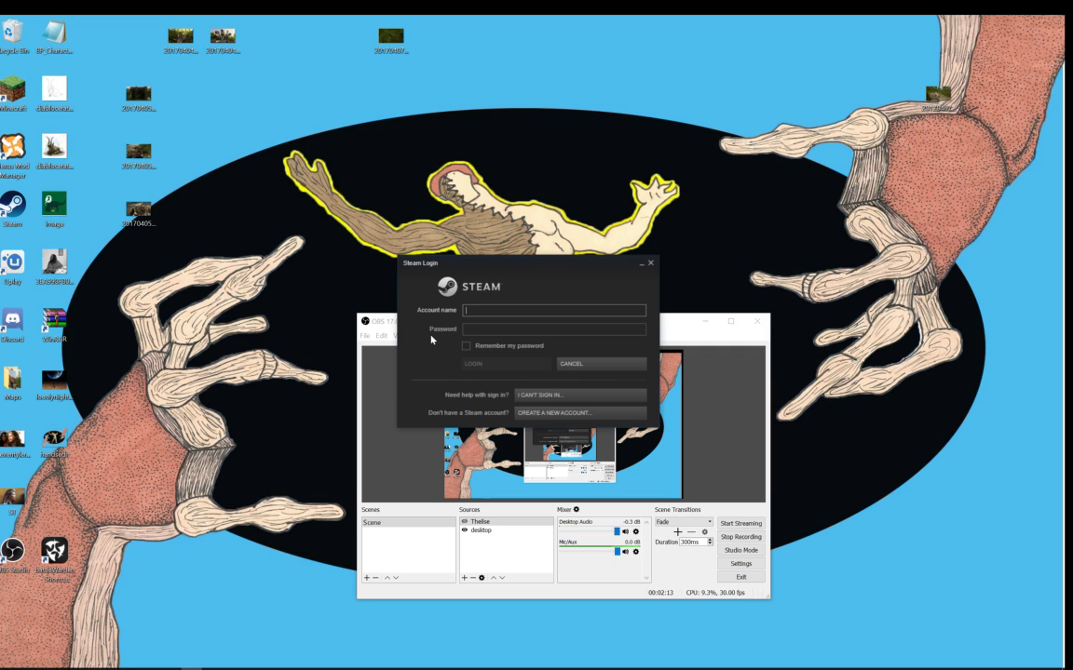
pyautogui.write('c')
pyautogui.write('monOf')
pyautogui.write('ream')
pyautogui.write('J')
pyautogui.press('Tab')
pyautogui.write('ab')
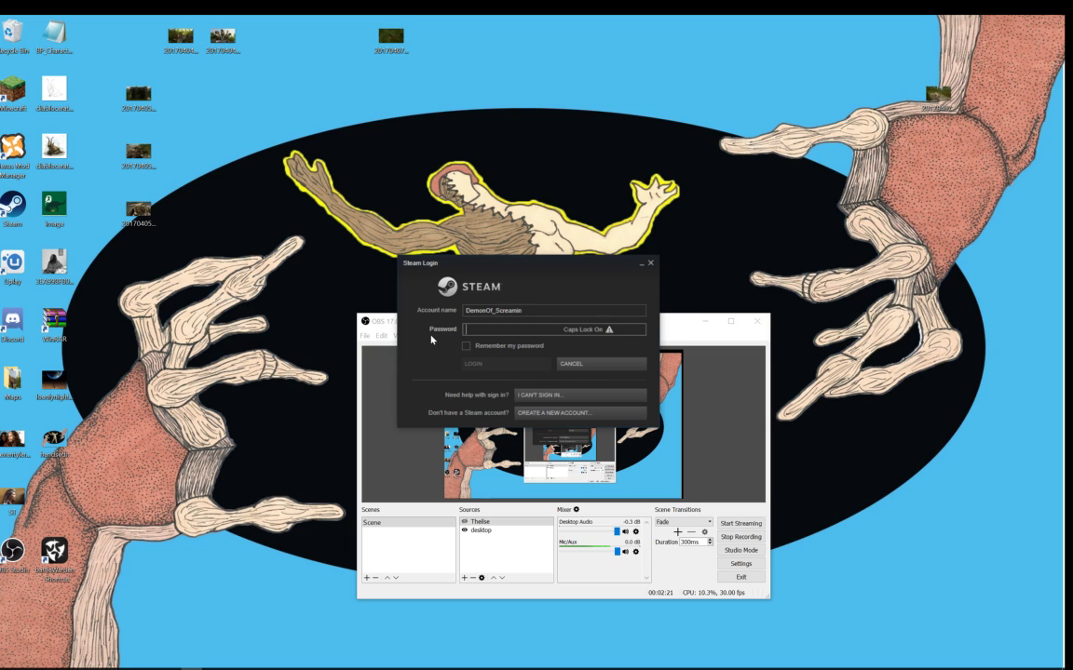
pyautogui.write('*******')
pyautogui.press('Return')
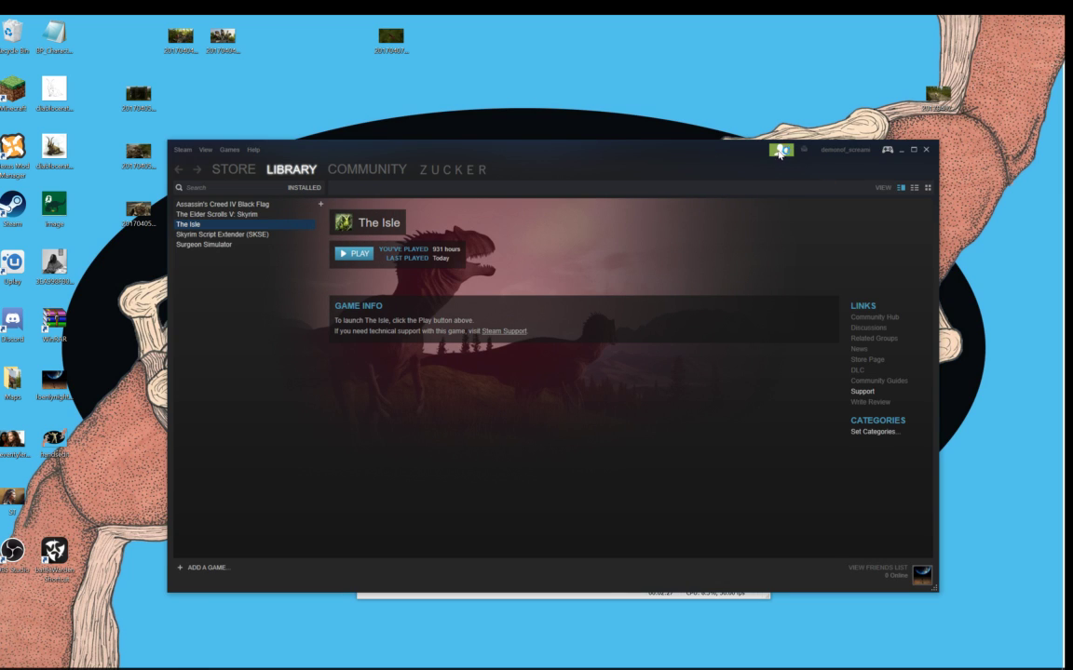
pyautogui.click(780, 152)
pyautogui.write('****')
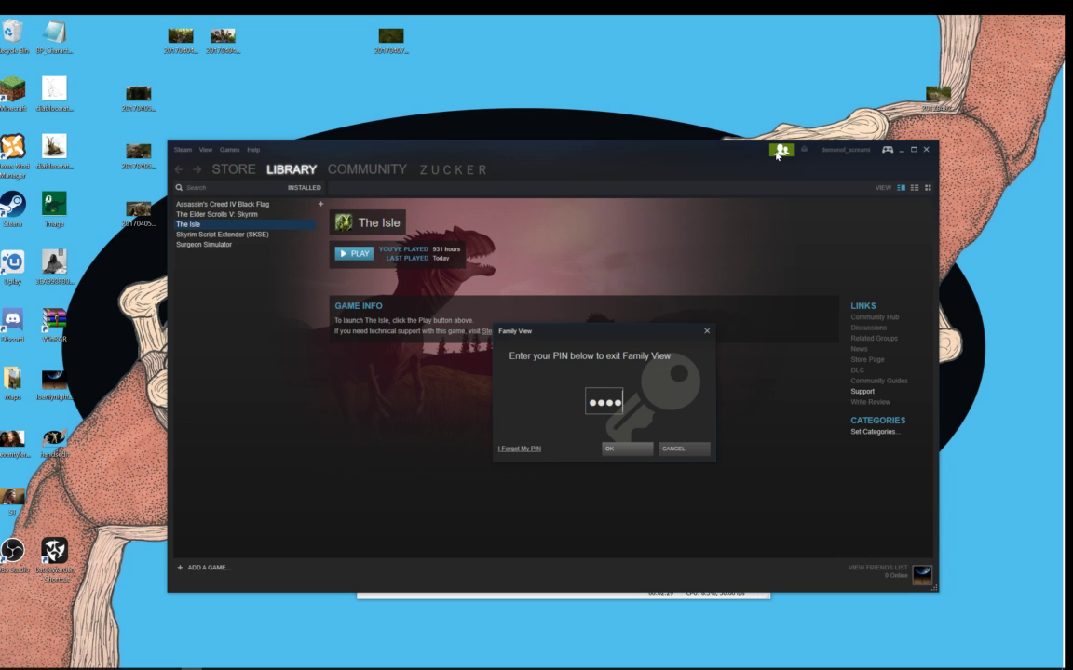
# Step: In Steam Settings > Family, authorize library sharing with four eligible accounts and save
pyautogui.click(182, 149)
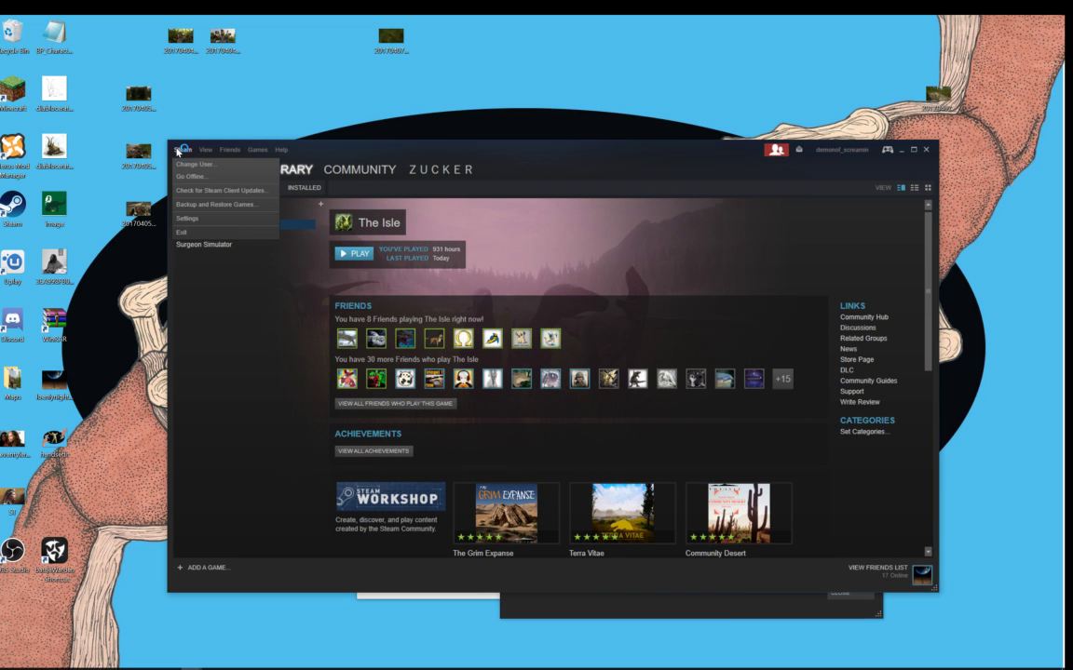
pyautogui.click(241, 223)
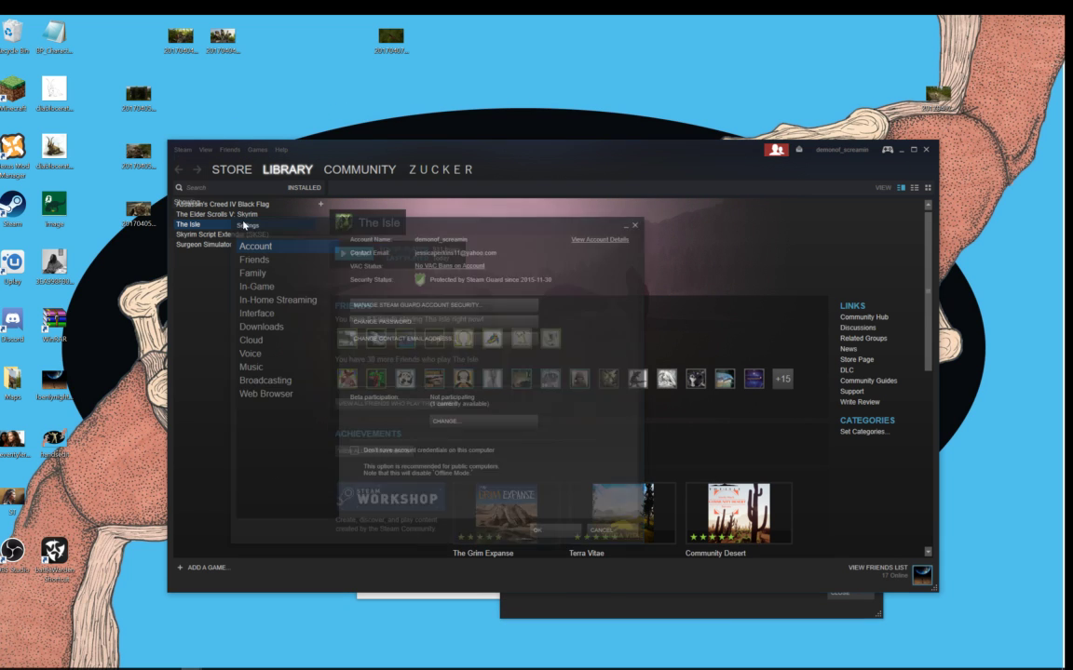
pyautogui.click(264, 274)
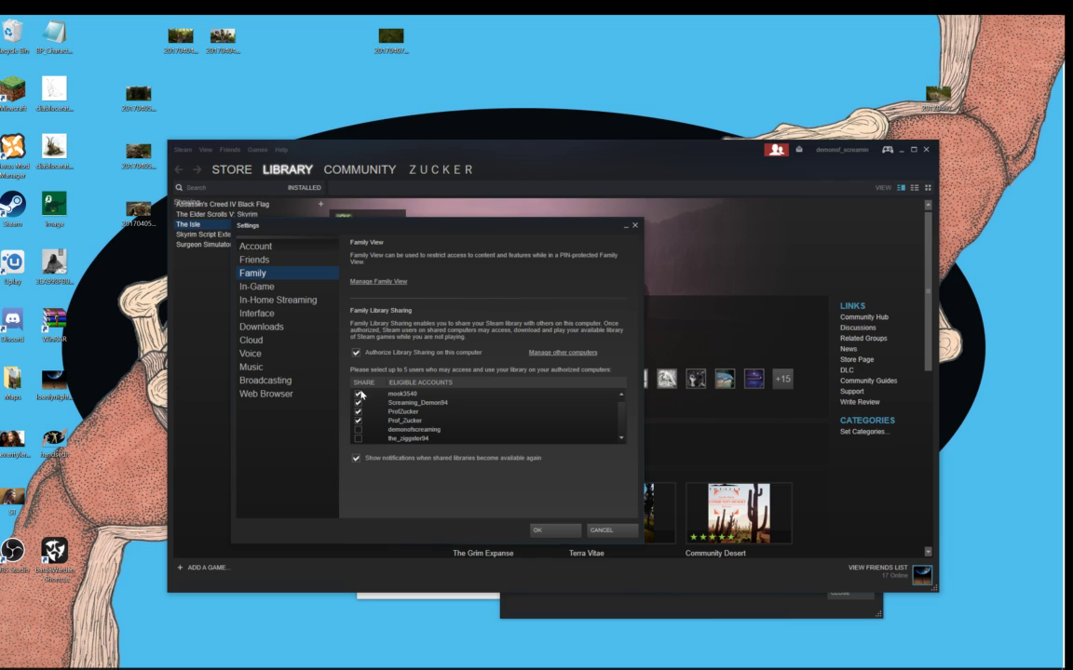
pyautogui.click(548, 535)
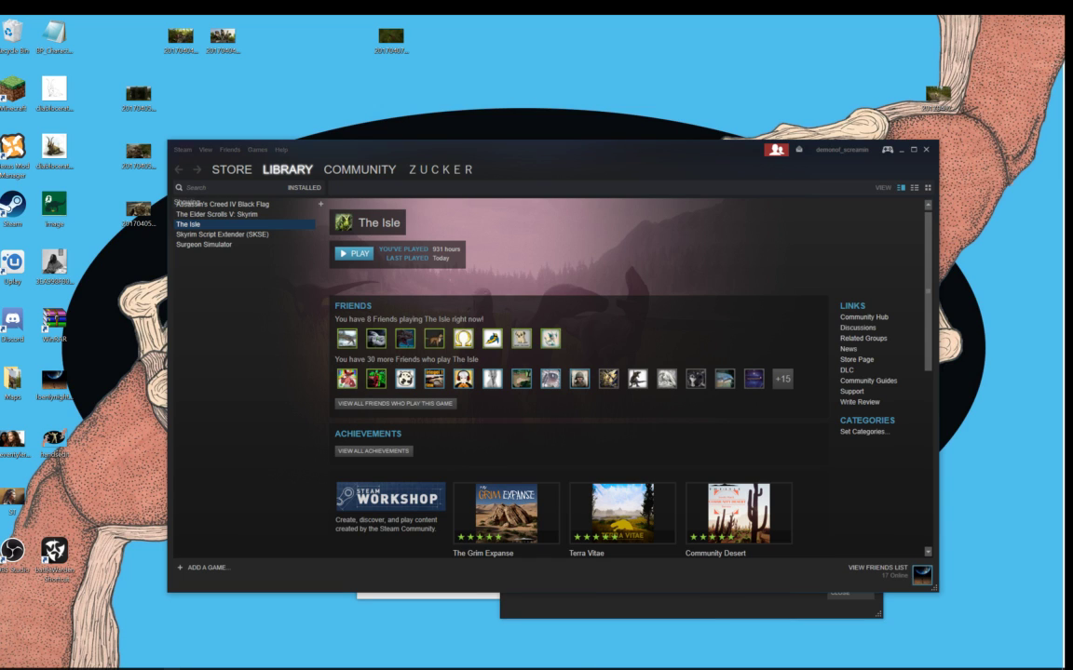
# Step: Switch back to the OBS Studio window with Alt+Tab
pyautogui.hotkey('alt', 'Tab')
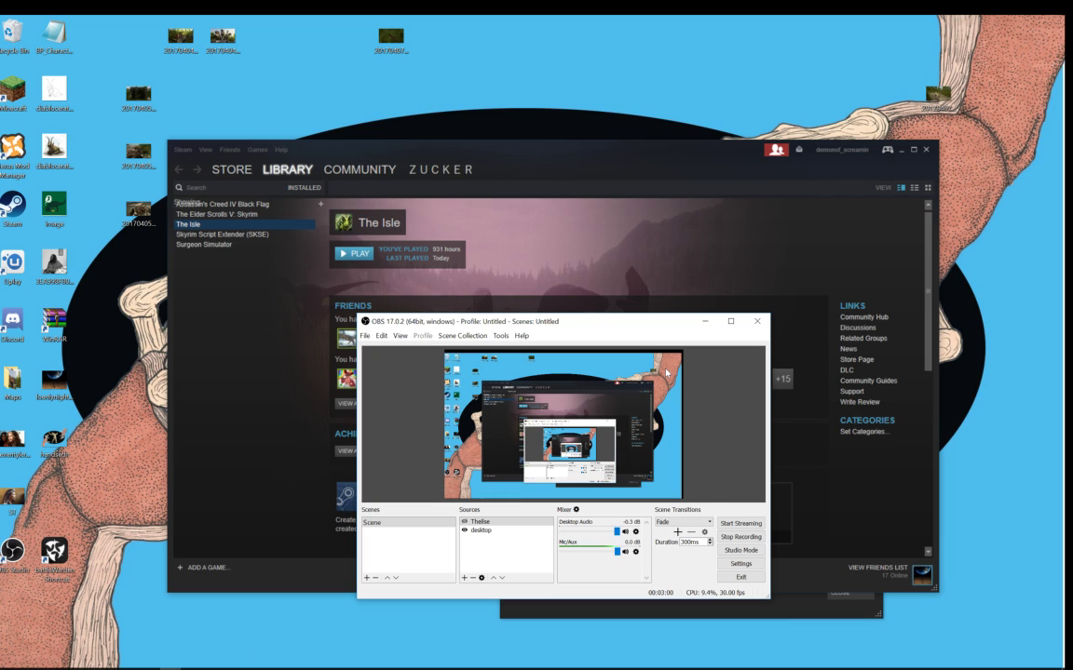